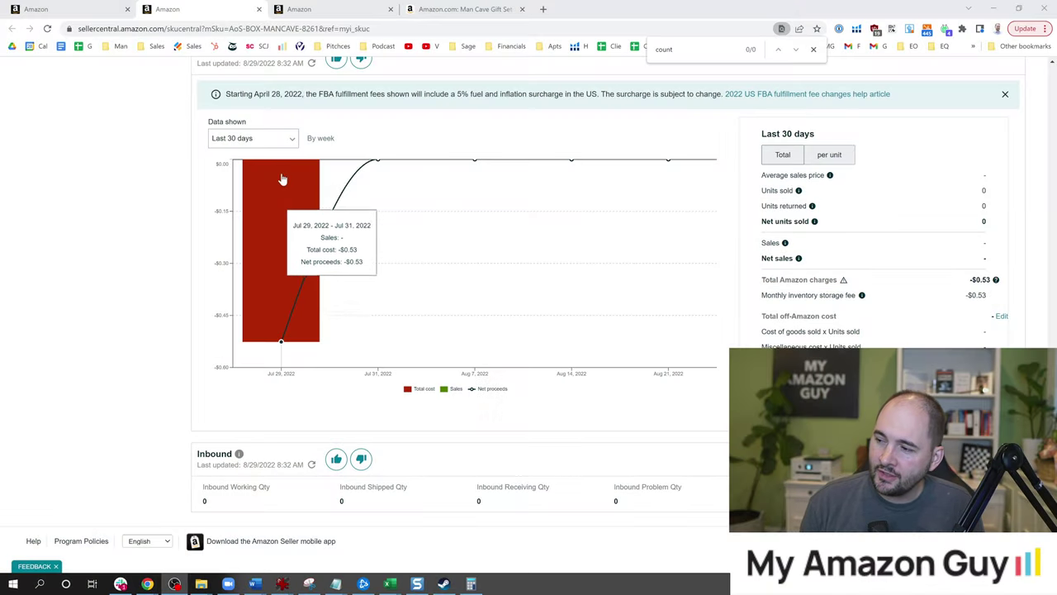
Step: Review the Man Cave Gift Set's SKU page, from its sales and inventory sections down to SKU Economics
click(78, 10)
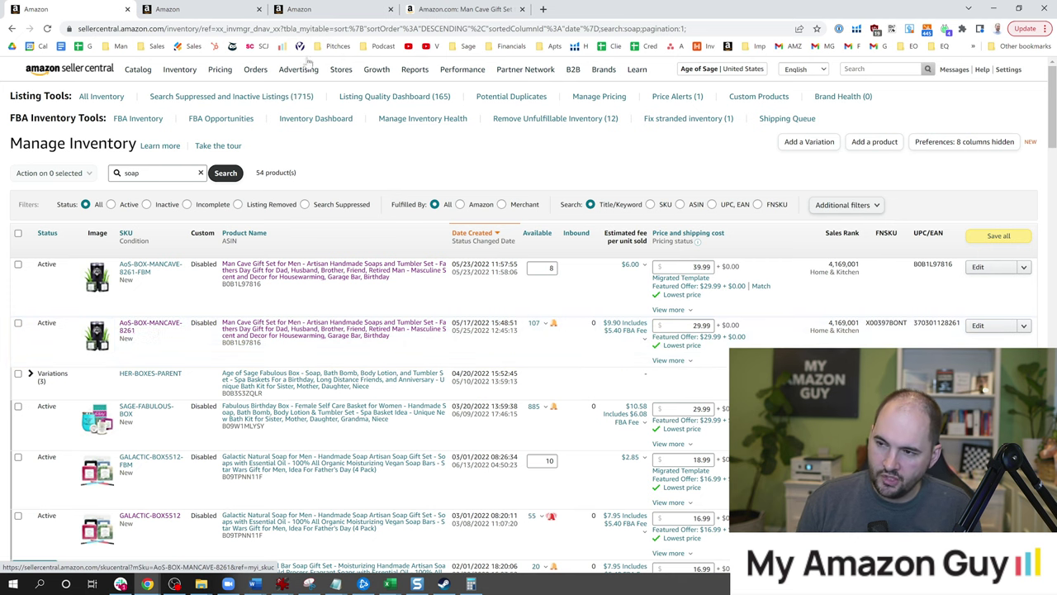
click(190, 9)
scroll(529, 314, up, 10)
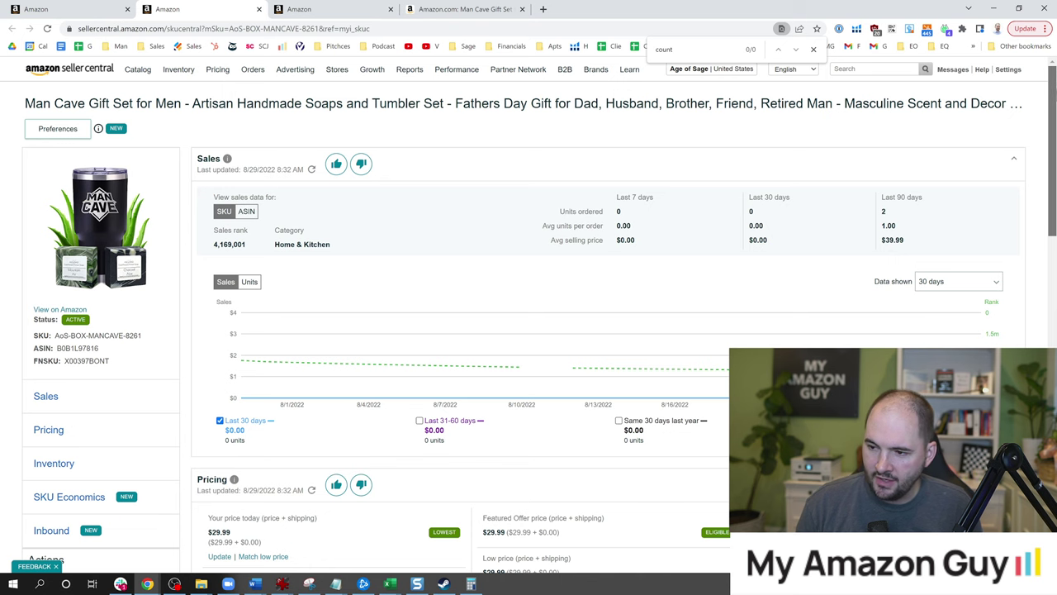
scroll(313, 180, down, 10)
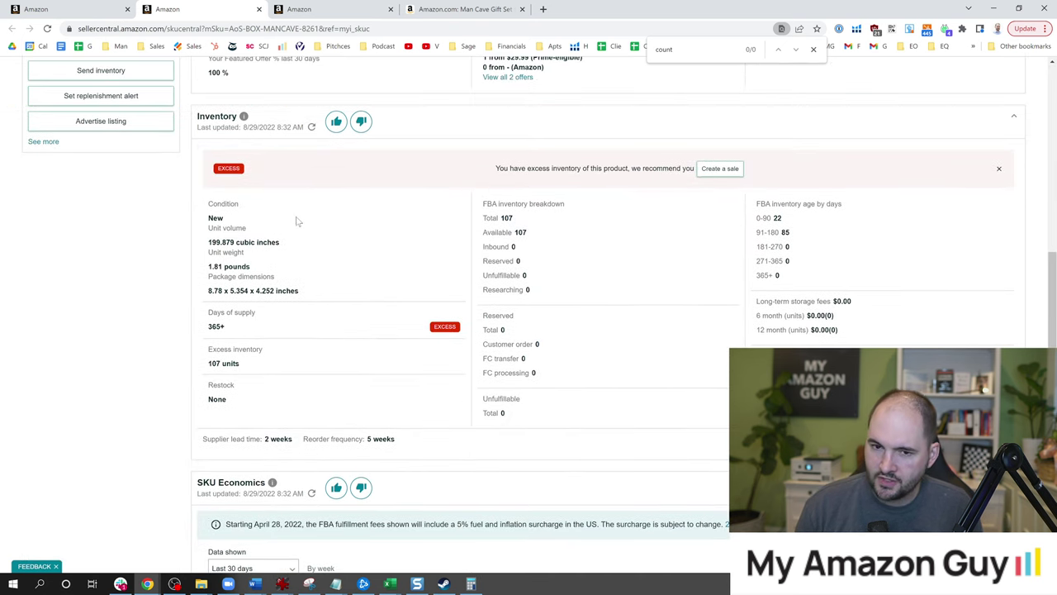
scroll(298, 221, down, 2)
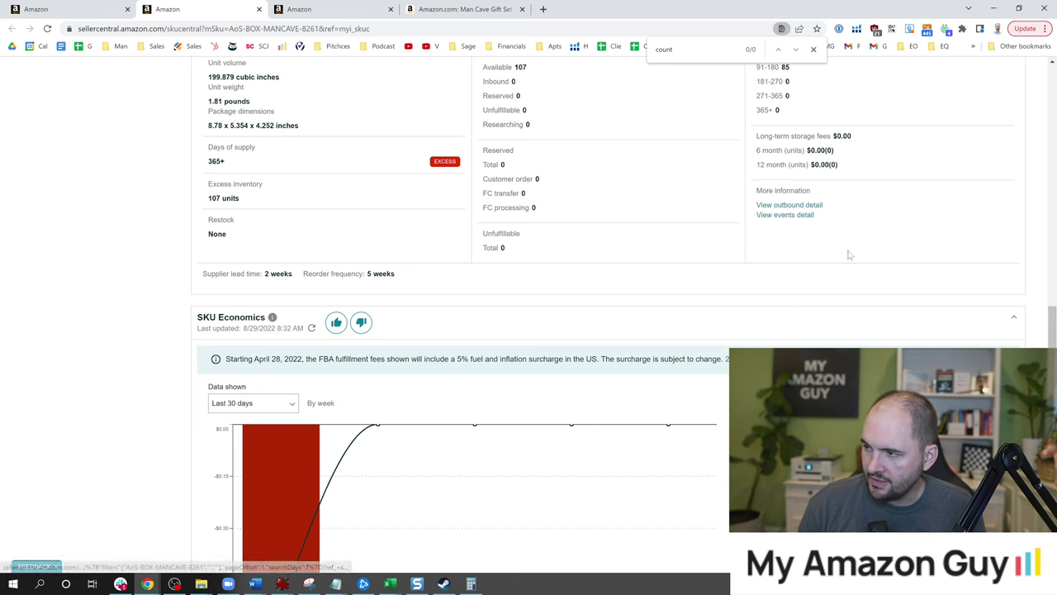
scroll(967, 274, up, 2)
scroll(967, 273, down, 1)
scroll(528, 314, down, 4)
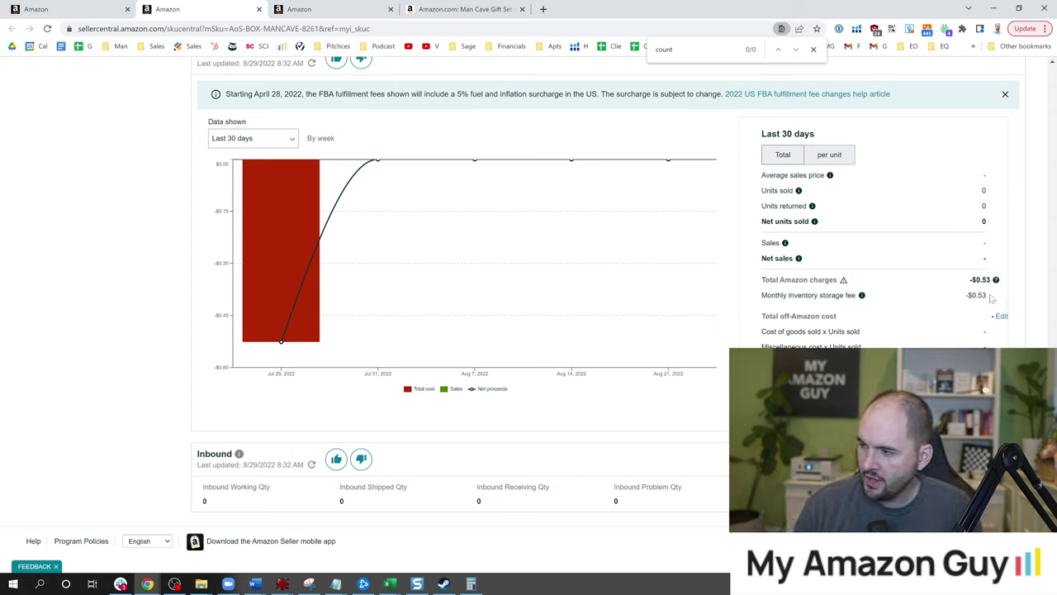
Step: Set the gift set's off-Amazon cost per unit to 9.80 cost of goods sold and .5 miscellaneous cost, and check net proceeds
click(1001, 316)
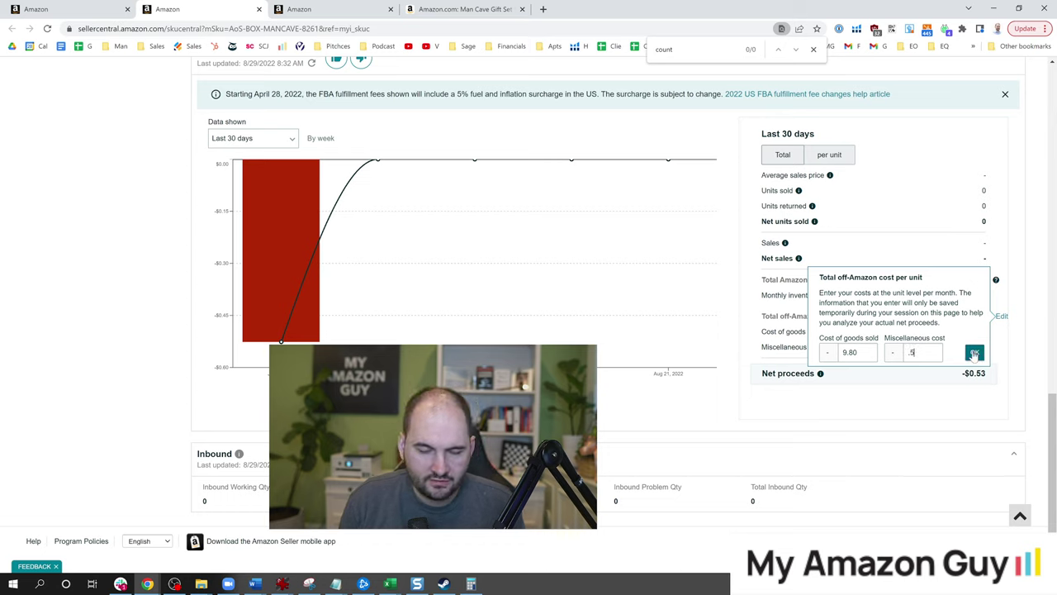
click(974, 352)
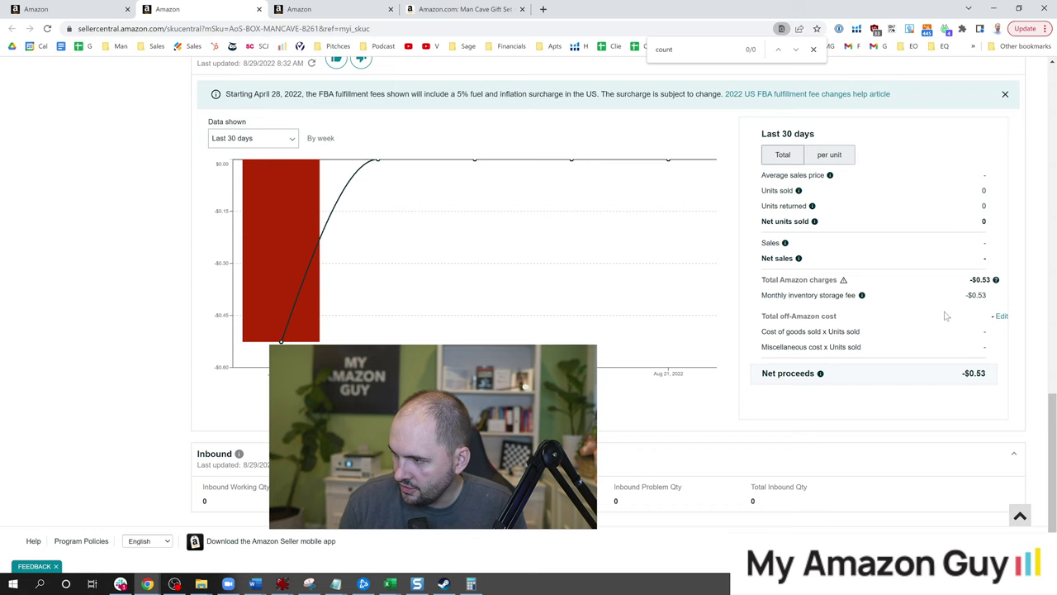
drag(760, 373, 805, 373)
Step: Check the gift set's sales rank in the Sales section of its SKU page
drag(1053, 413, 978, 191)
scroll(978, 191, up, 3)
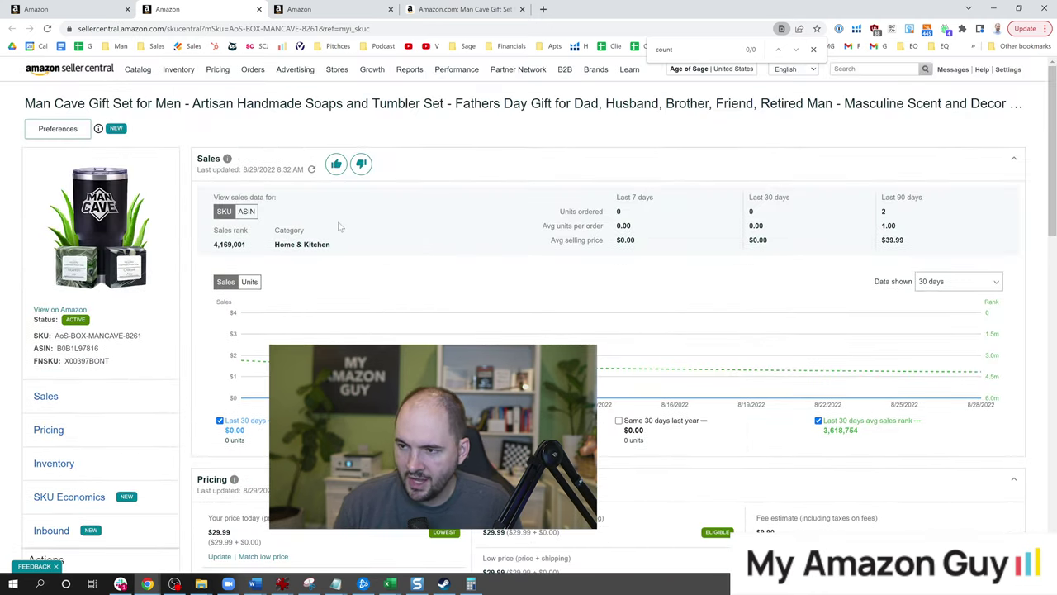
drag(213, 244, 252, 247)
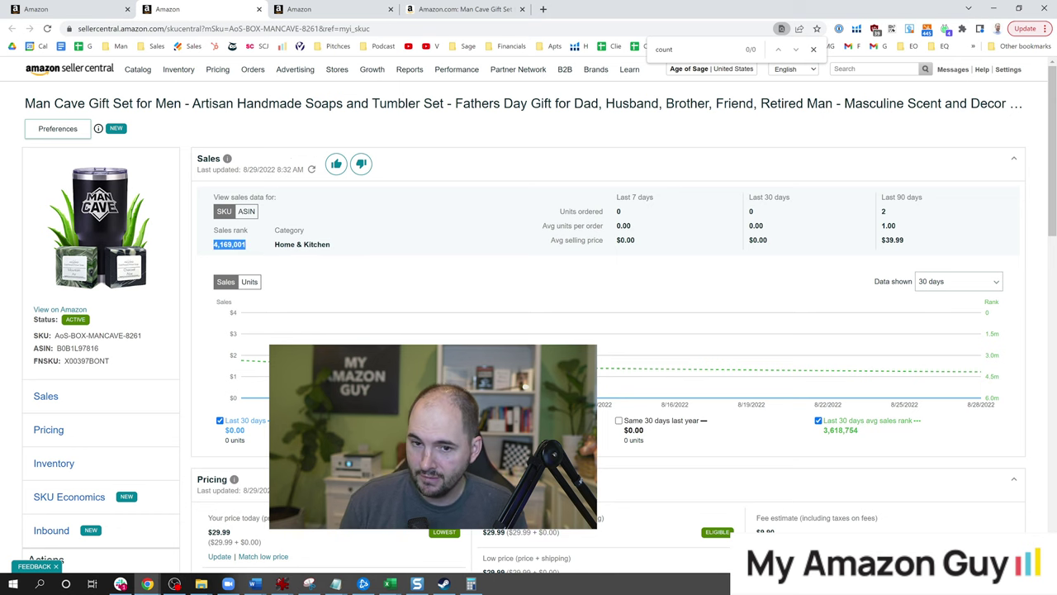
Step: View the SKU page of the White Sage Smudge Sticks and check the units ordered in the last 90 days
click(456, 6)
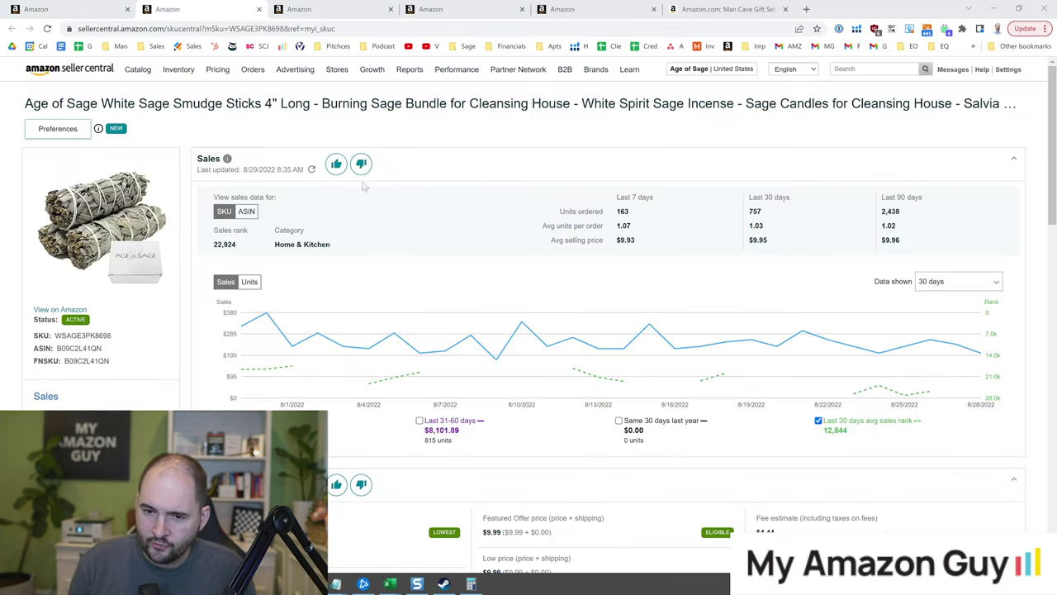
click(361, 163)
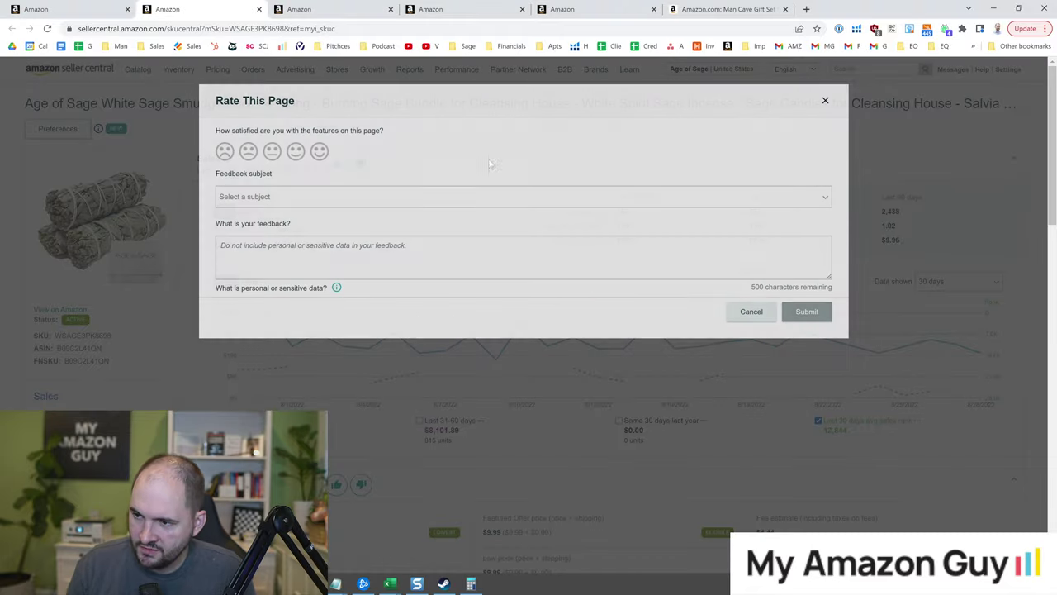
click(593, 424)
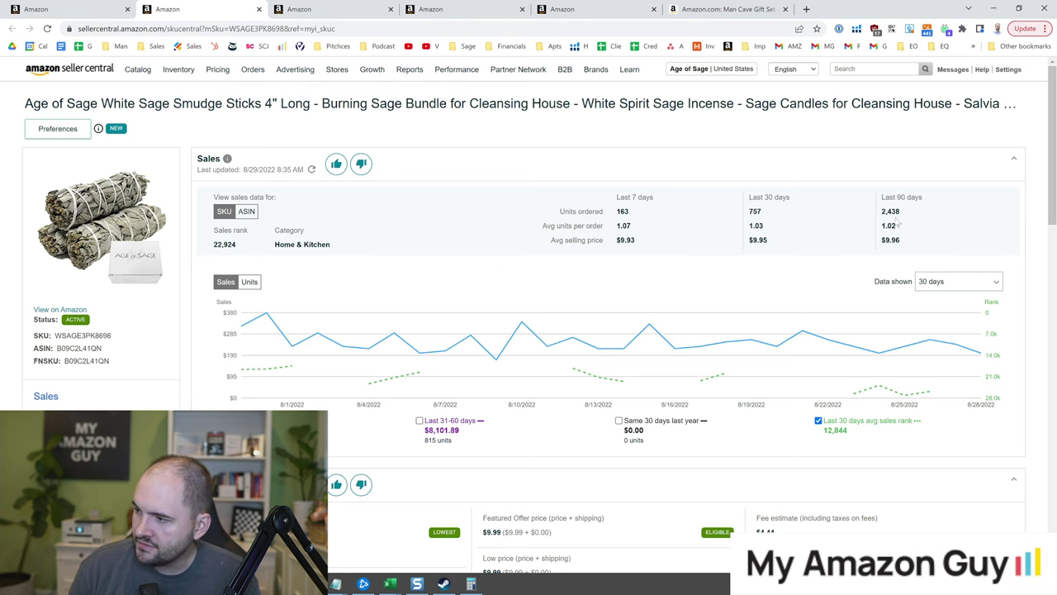
drag(879, 213, 903, 216)
Step: Examine the smudge sticks' net proceeds and cost of goods sold line in the SKU Economics section
scroll(1022, 195, down, 1)
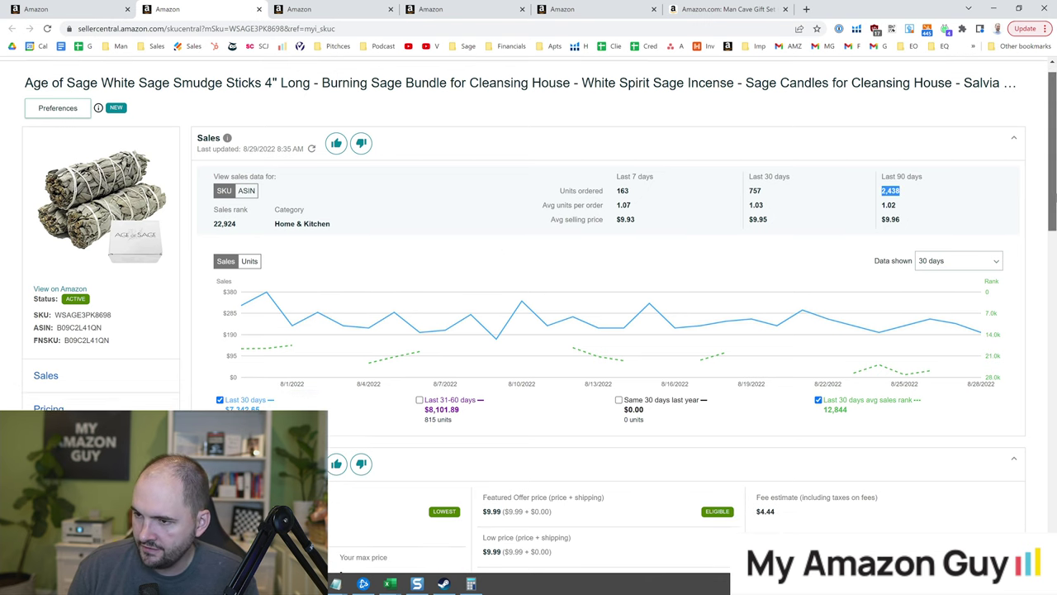
scroll(1053, 215, down, 1)
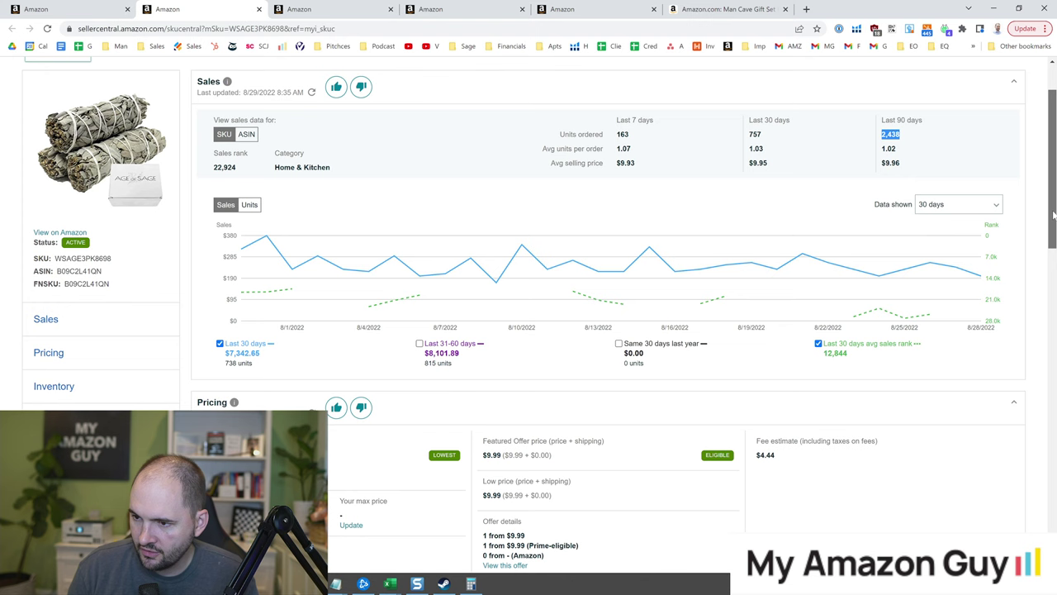
drag(1053, 214, 1053, 492)
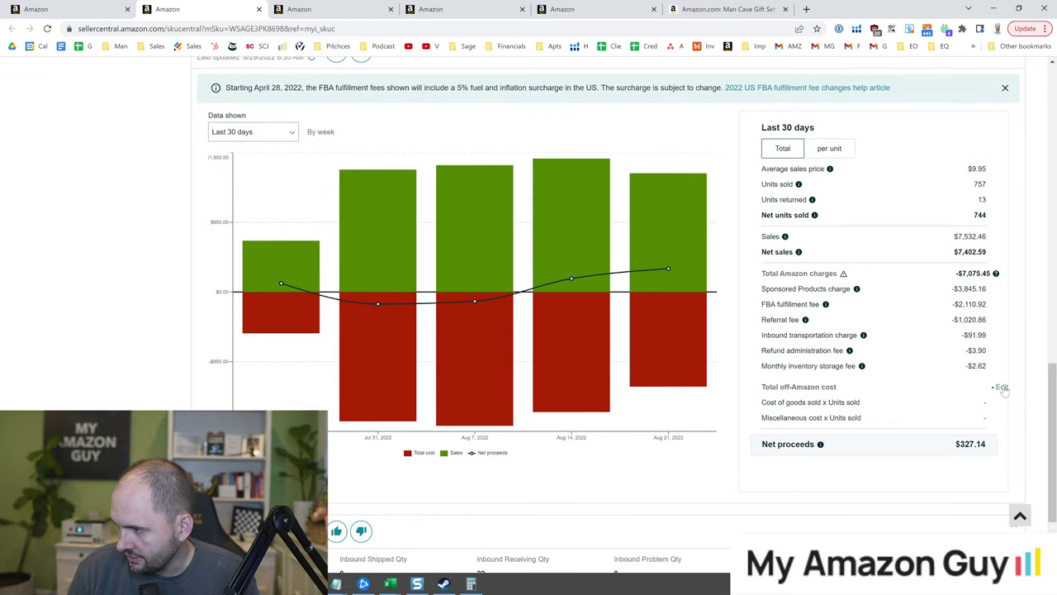
drag(956, 446, 985, 451)
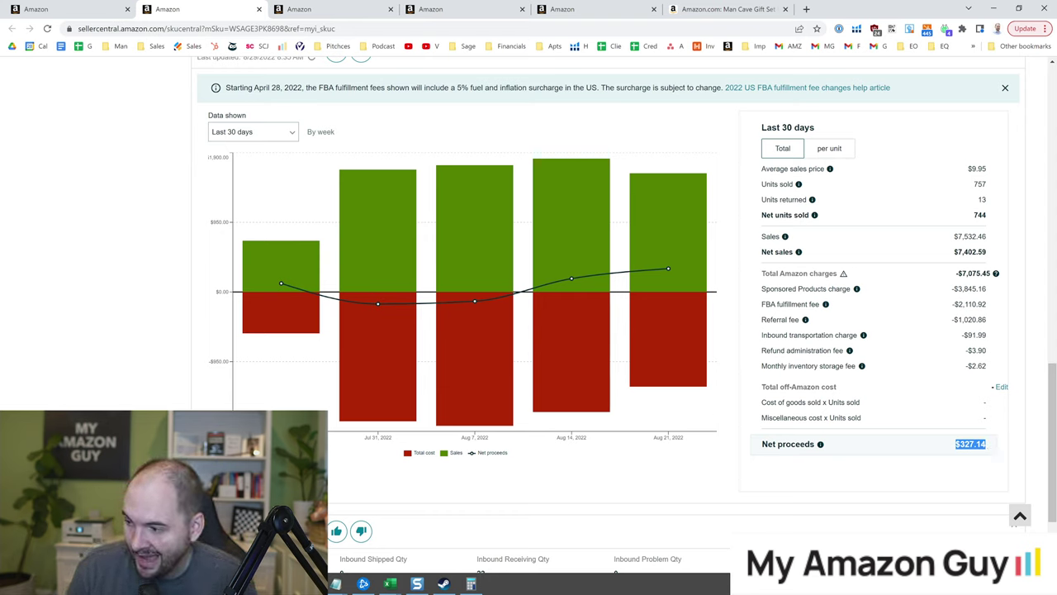
drag(761, 402, 859, 403)
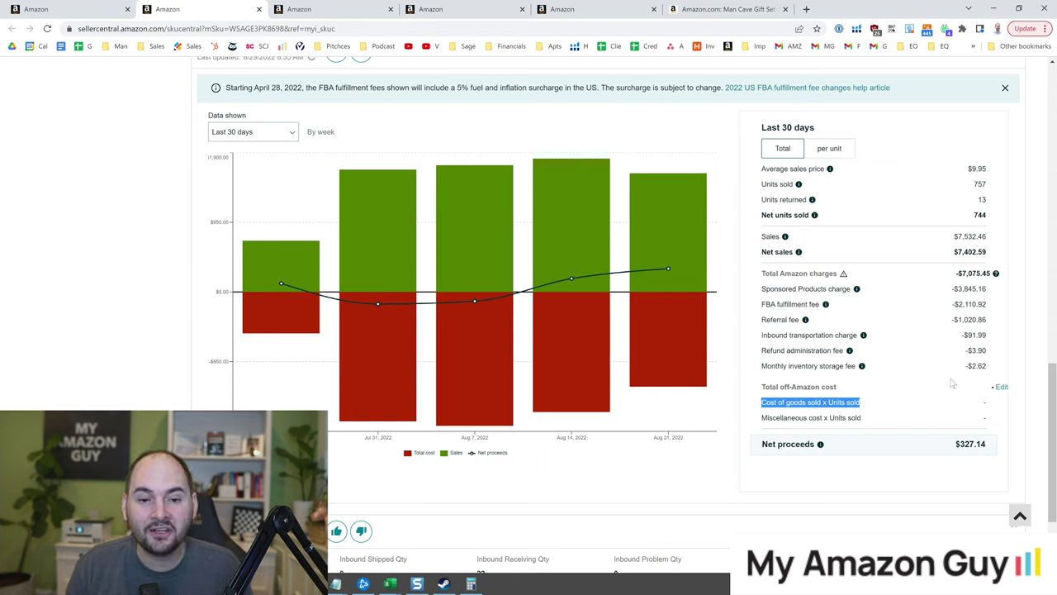
Step: Set the smudge sticks' off-Amazon cost of goods sold to $4 per unit and check the recalculated net proceeds
click(1002, 389)
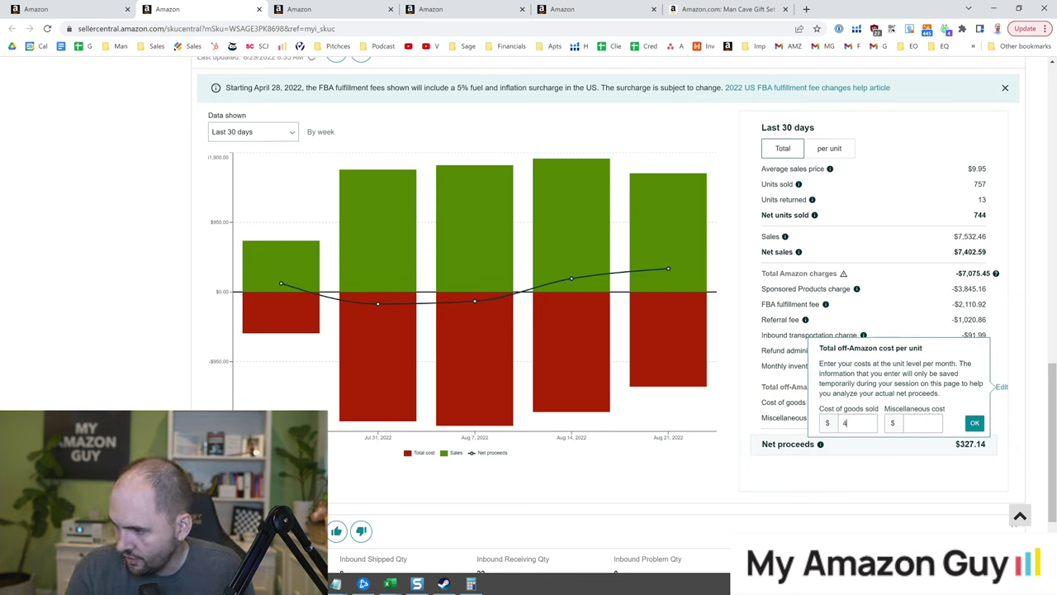
text(4)
click(975, 422)
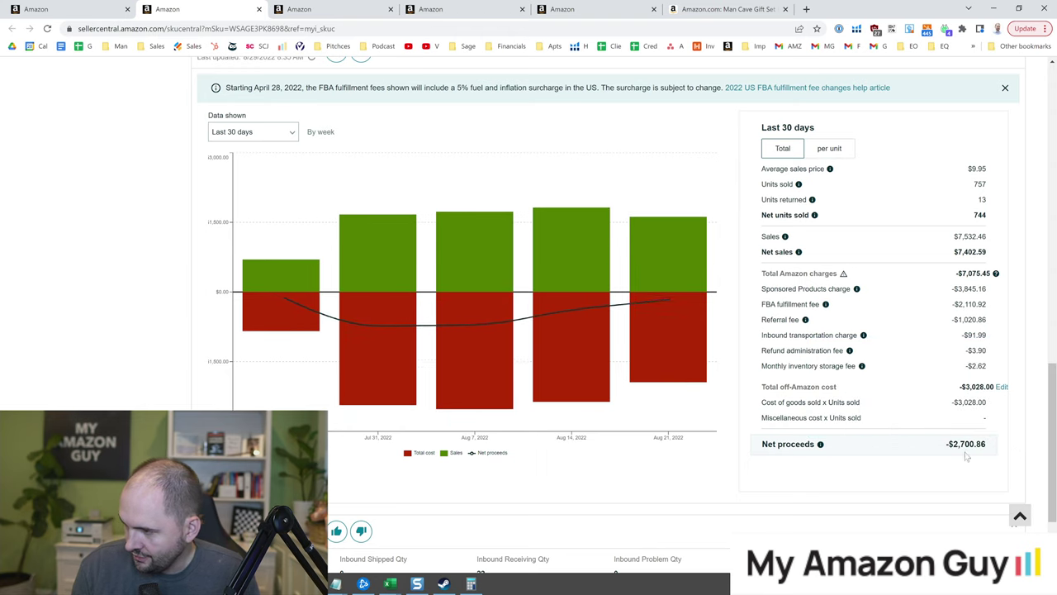
drag(946, 448, 991, 452)
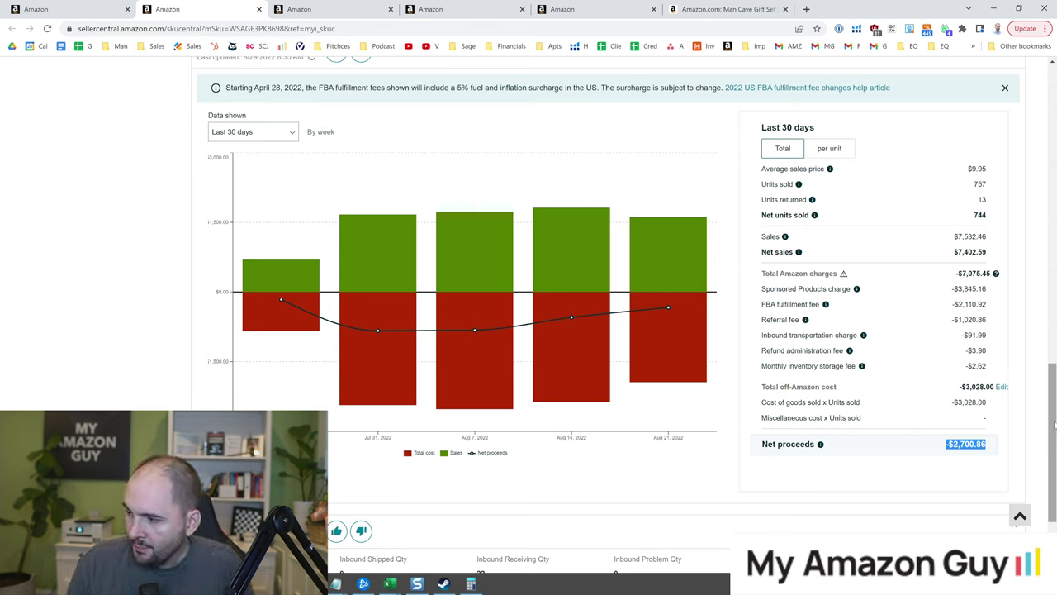
Step: View the smudge sticks' 30-day economics per unit, and return to the total figures
click(1054, 423)
scroll(1053, 417, up, 1)
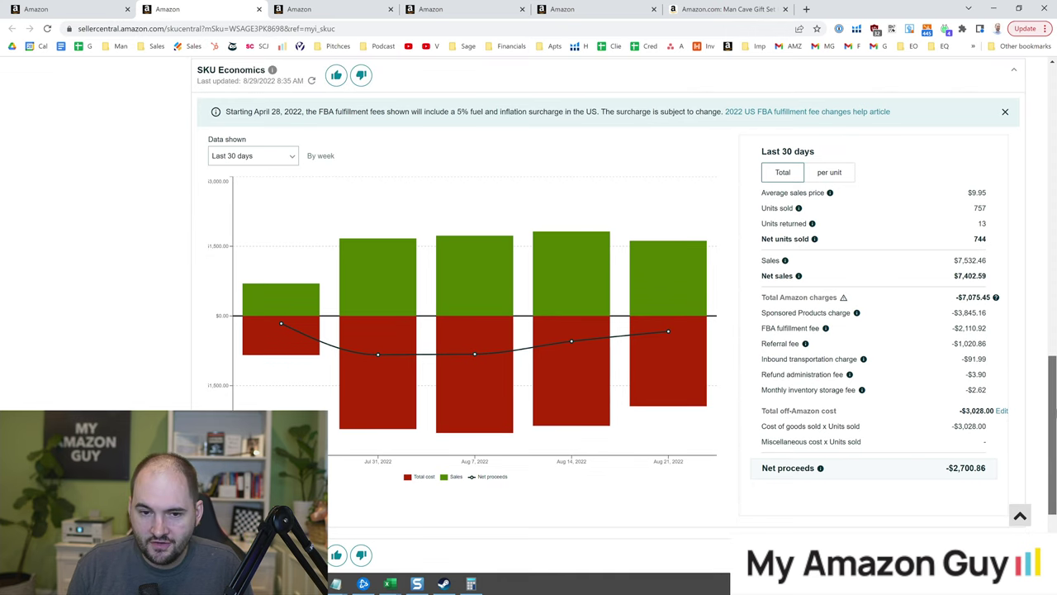
scroll(528, 314, up, 1)
scroll(529, 314, up, 1)
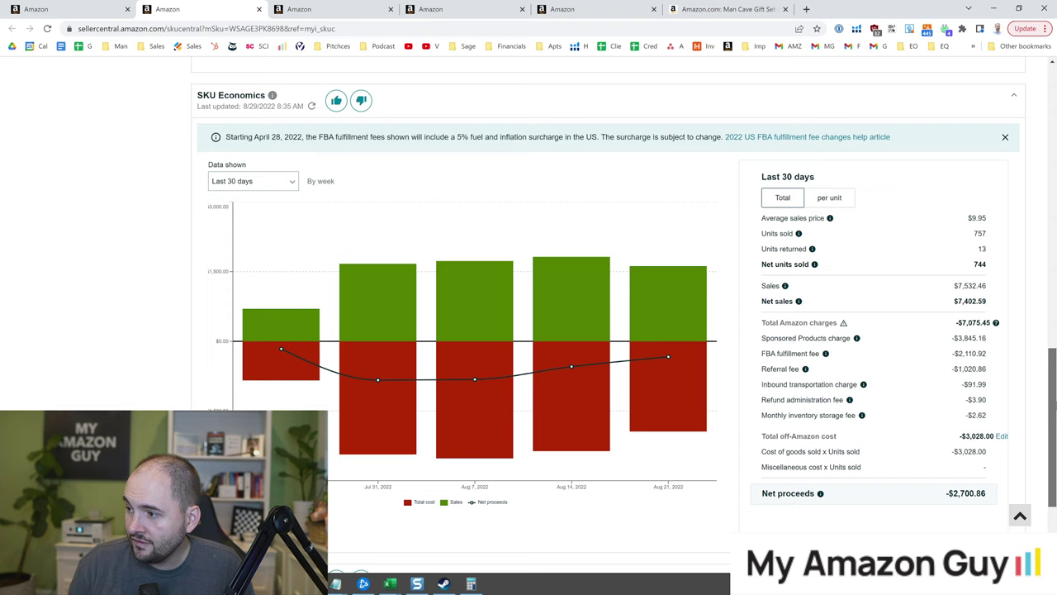
click(827, 203)
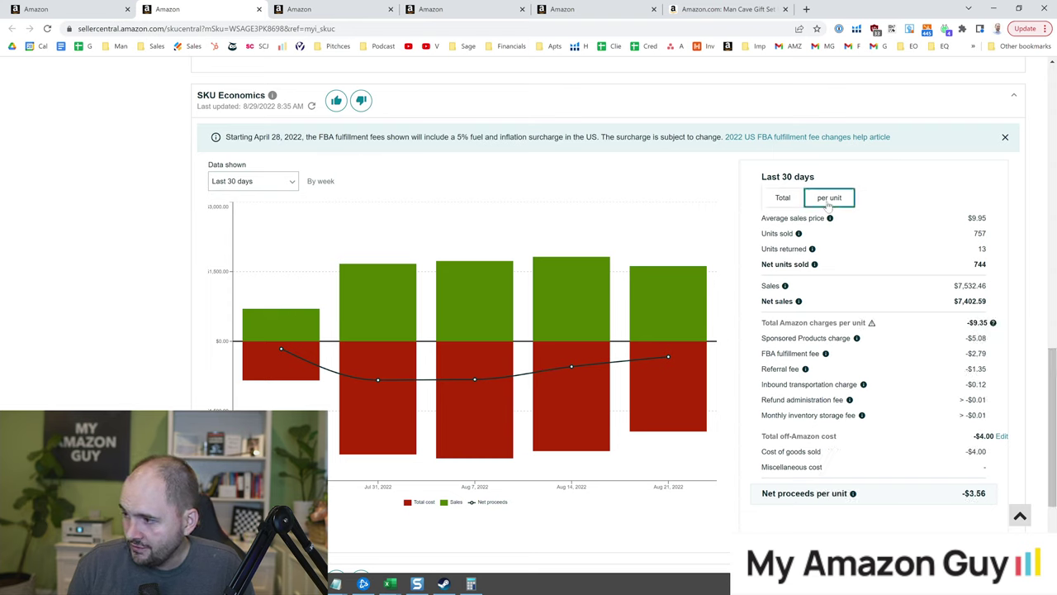
click(783, 204)
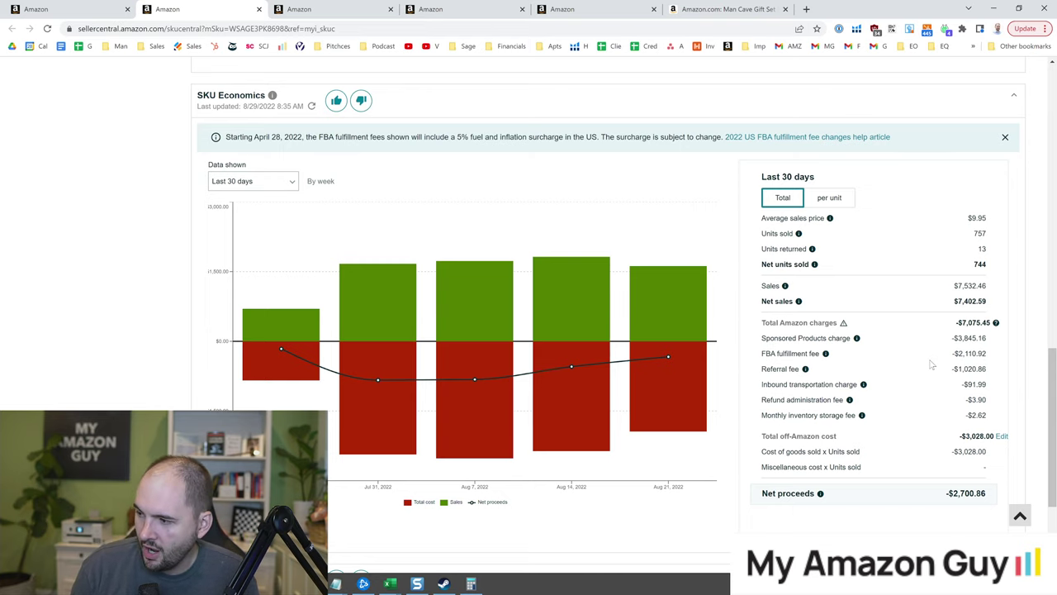
Step: Enlarge the page to 150% and check the units sold and units returned in the Last 30 days summary
key(ctrl+plus)
key(ctrl+plus)
key(ctrl+plus)
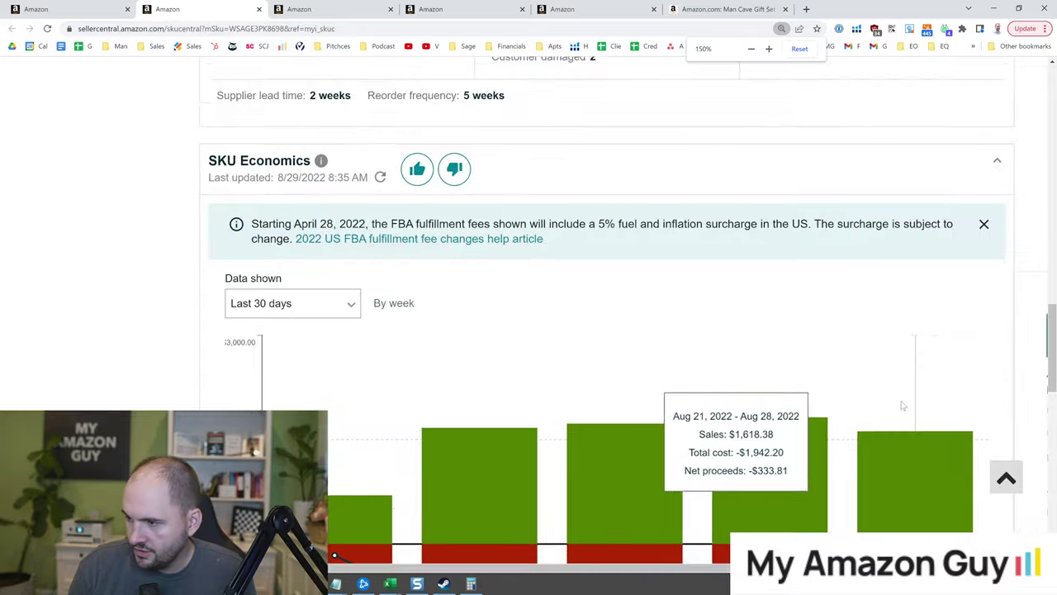
scroll(883, 487, right, 2)
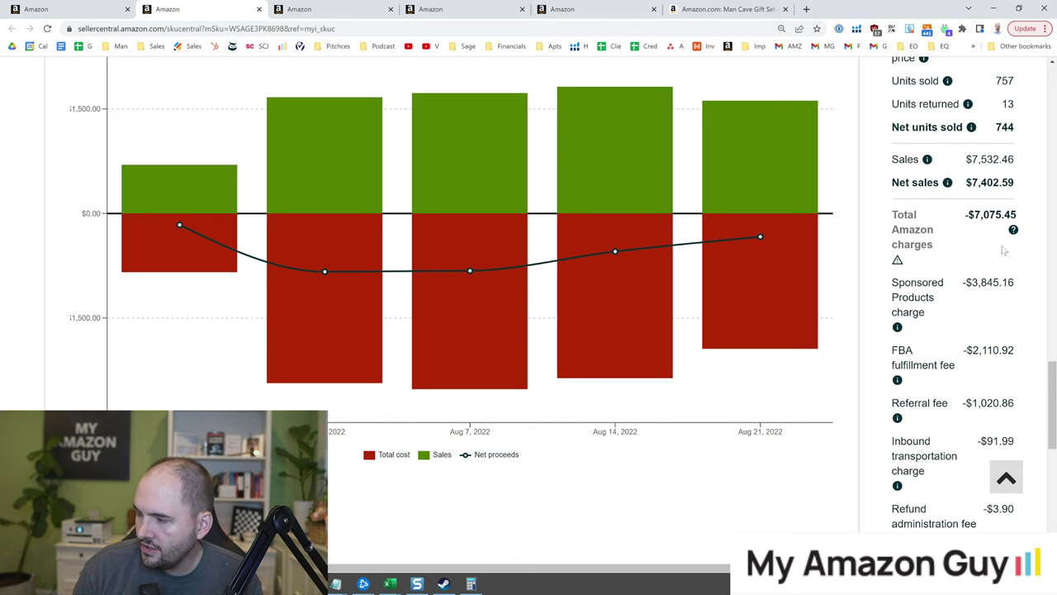
scroll(976, 235, up, 2)
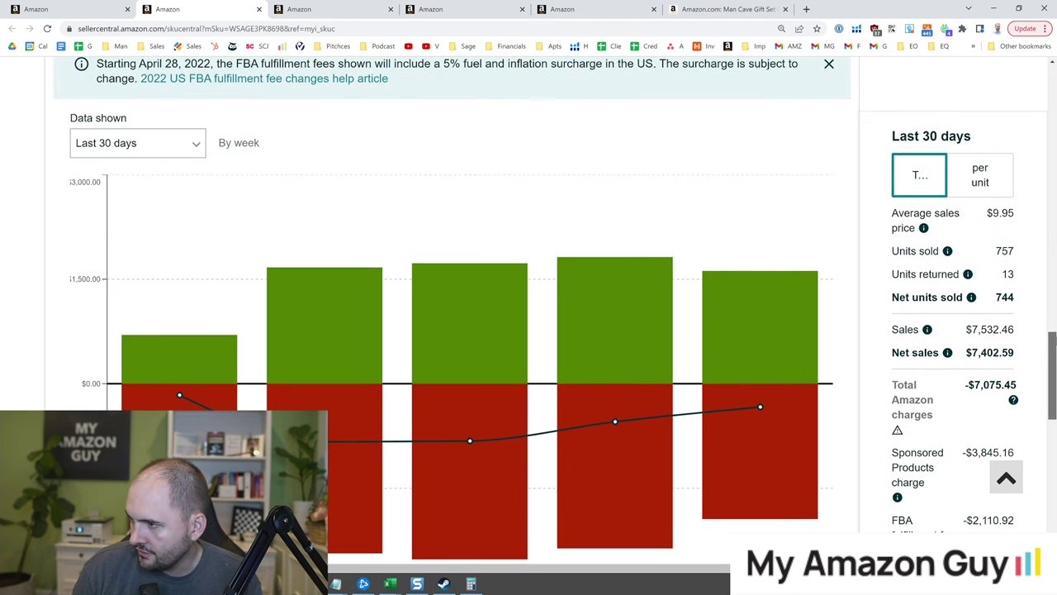
drag(986, 213, 1026, 257)
scroll(1045, 326, down, 1)
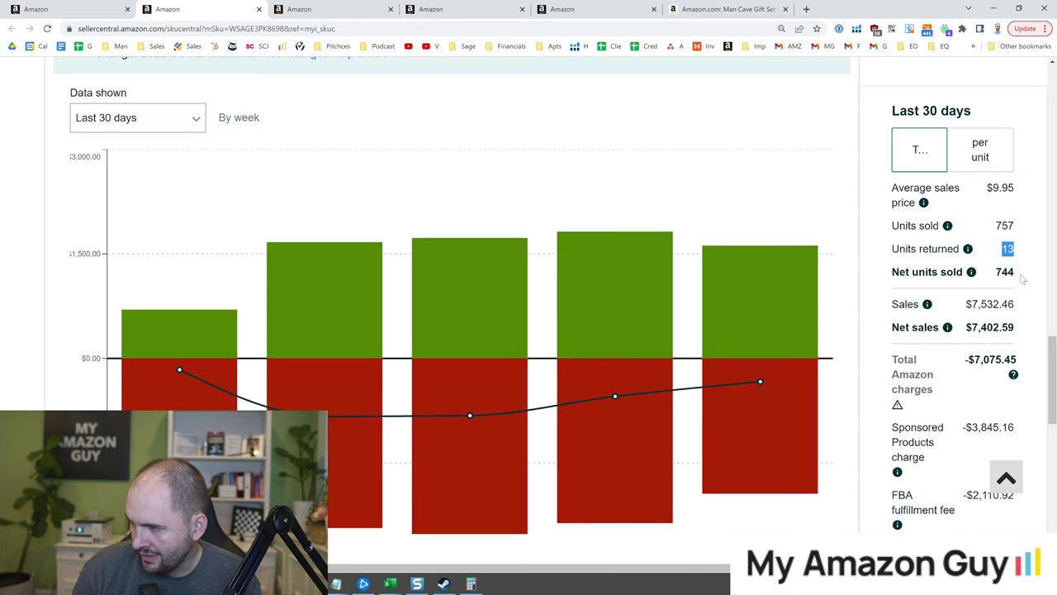
scroll(1050, 380, down, 1)
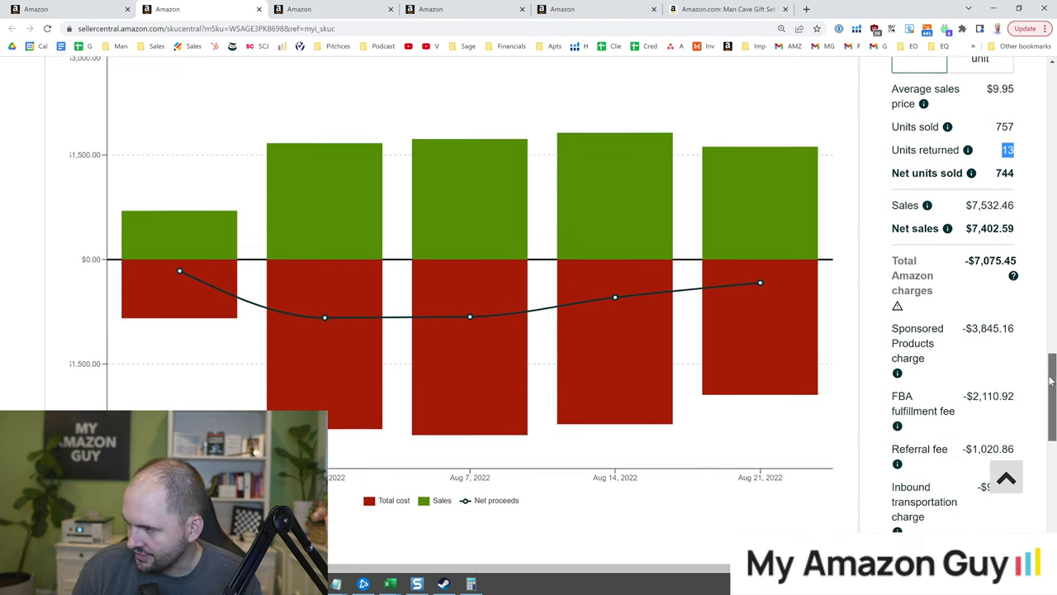
Step: Review the Sponsored Products charge, FBA fulfillment fee and referral fee among the total Amazon charges
drag(963, 315, 1026, 318)
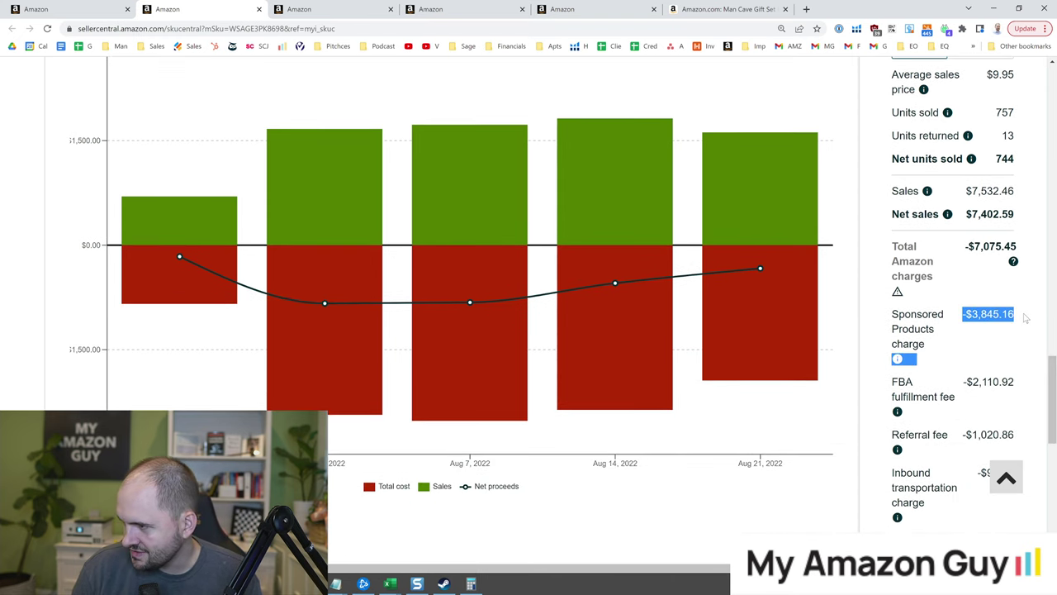
click(980, 327)
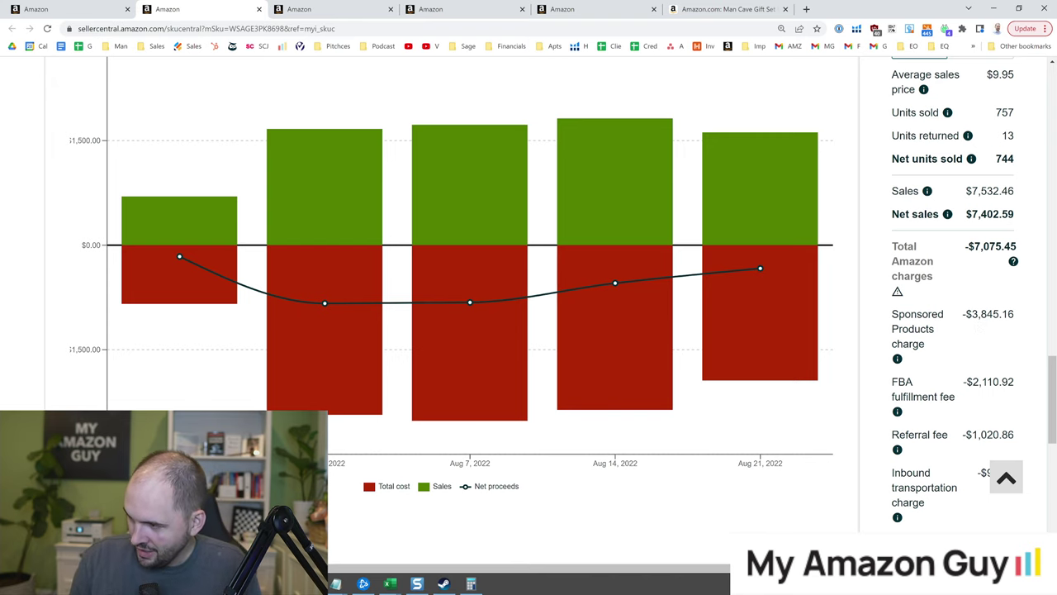
scroll(1052, 396, down, 2)
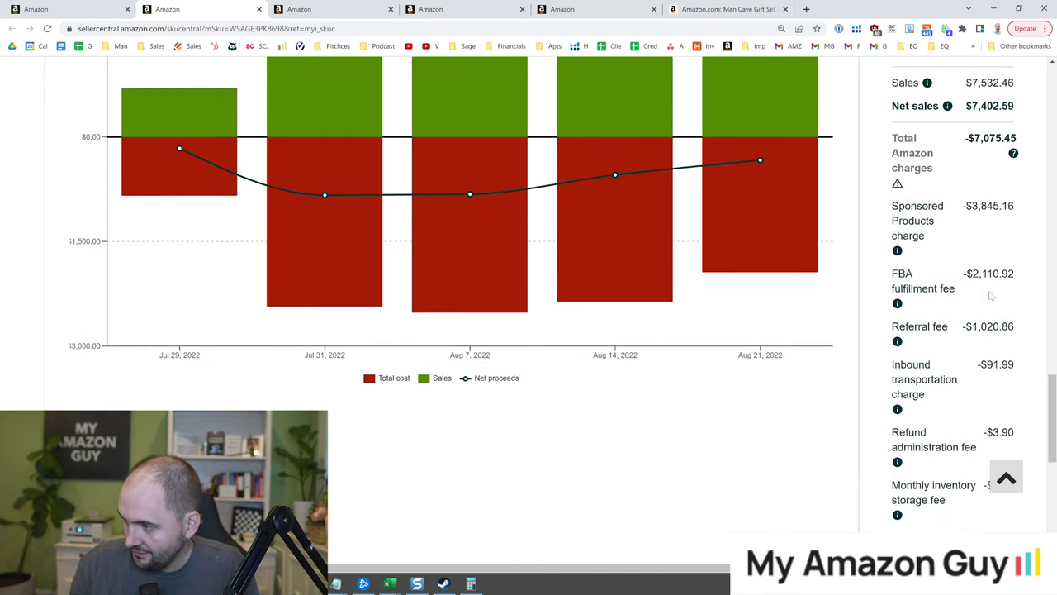
double_click(994, 273)
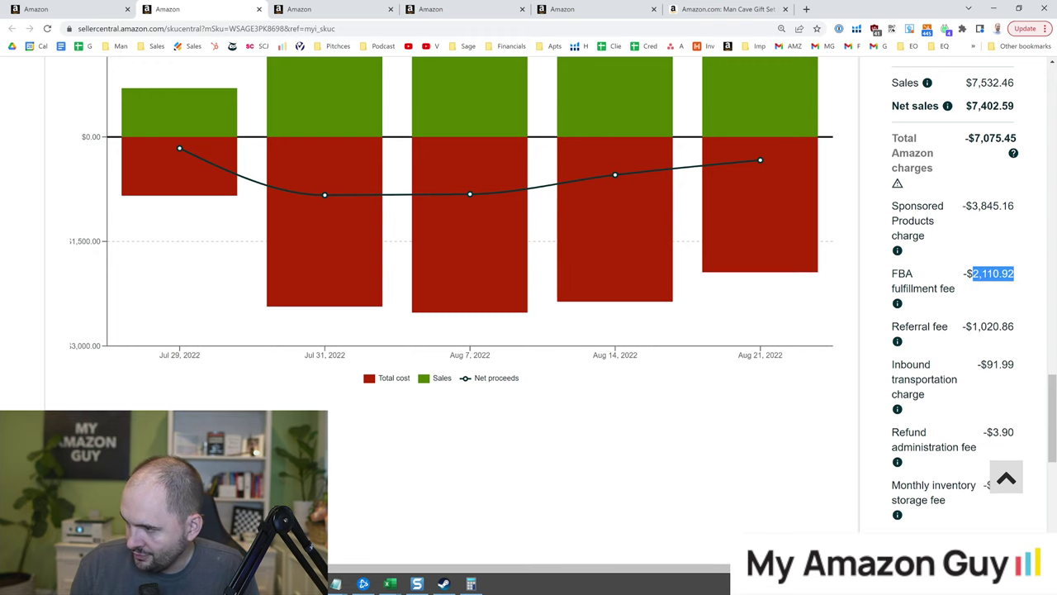
drag(965, 327, 1014, 327)
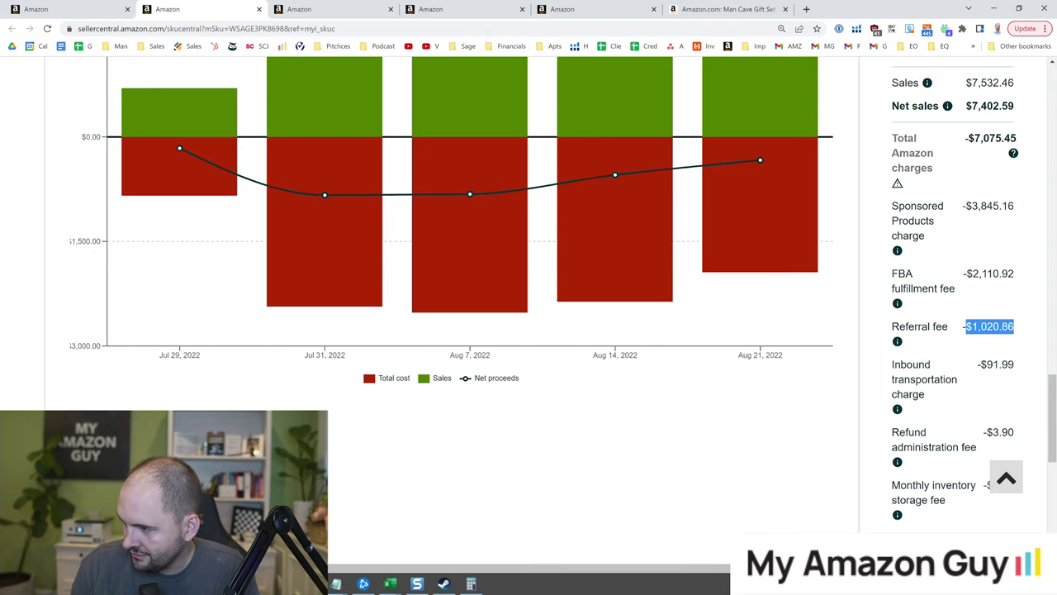
scroll(1051, 416, down, 1)
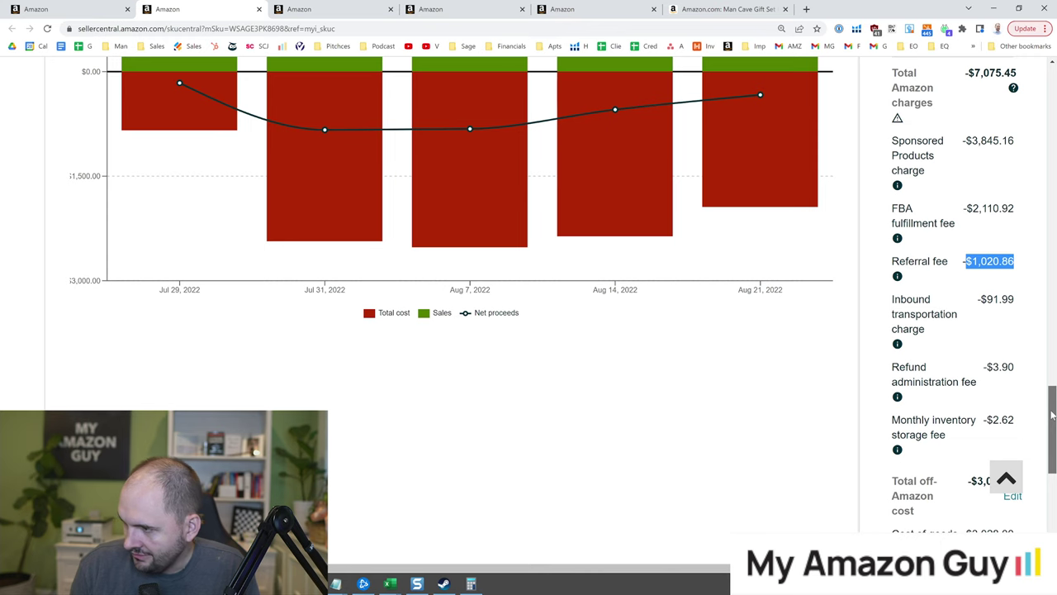
Step: Review the smaller Amazon fees, the Sponsored Products charge, the off-Amazon cost and the net proceeds for the last 30 days
scroll(1052, 416, down, 1)
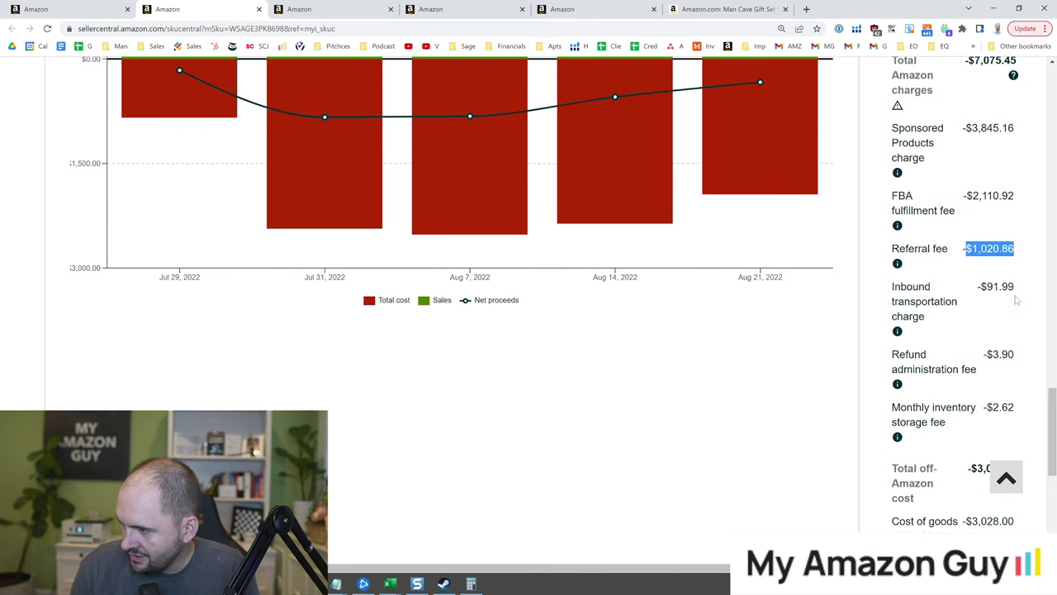
scroll(1051, 416, up, 1)
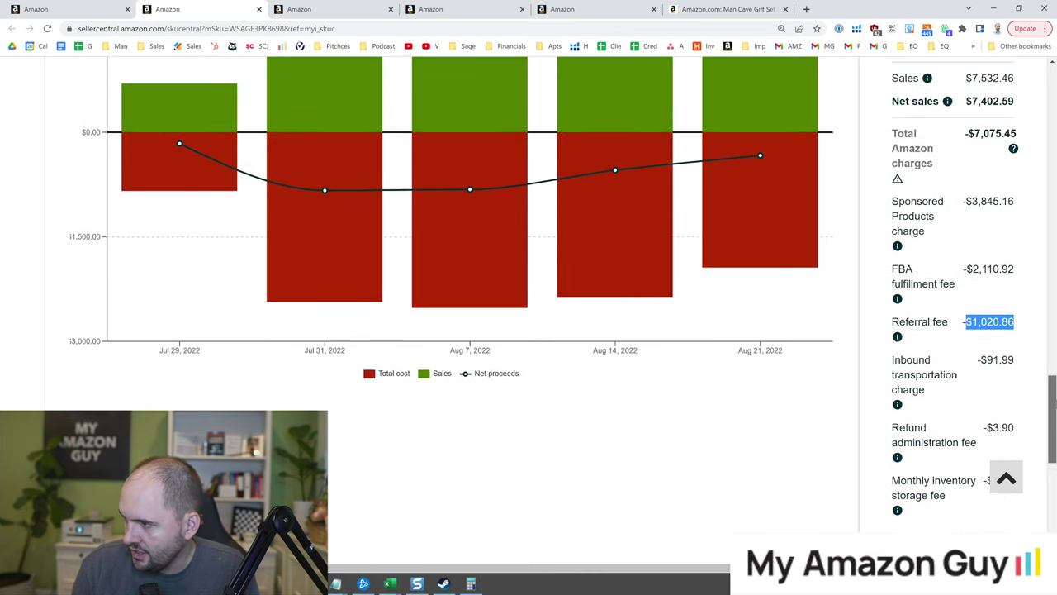
drag(964, 201, 1008, 201)
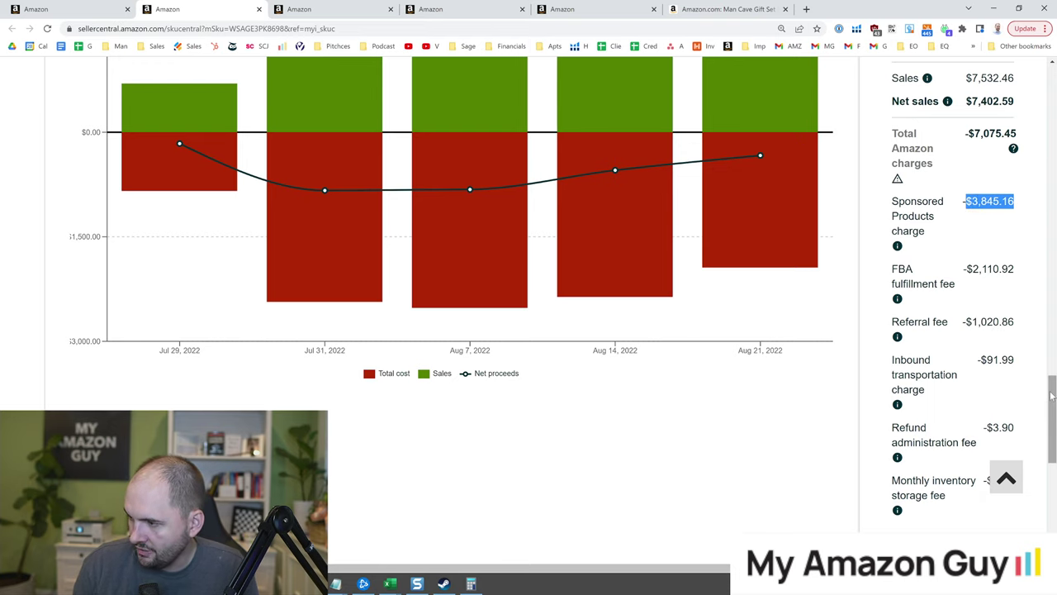
drag(1053, 399, 1054, 446)
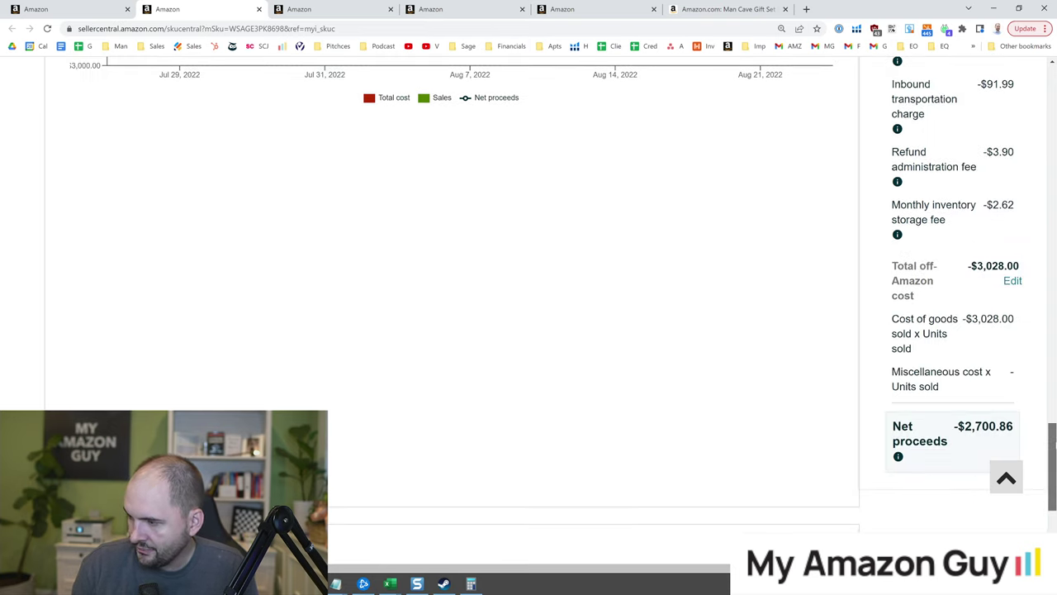
Step: Open the smudge sticks' live Amazon product page from the SKU overview and view its price and pack sizes
scroll(1045, 292, up, 5)
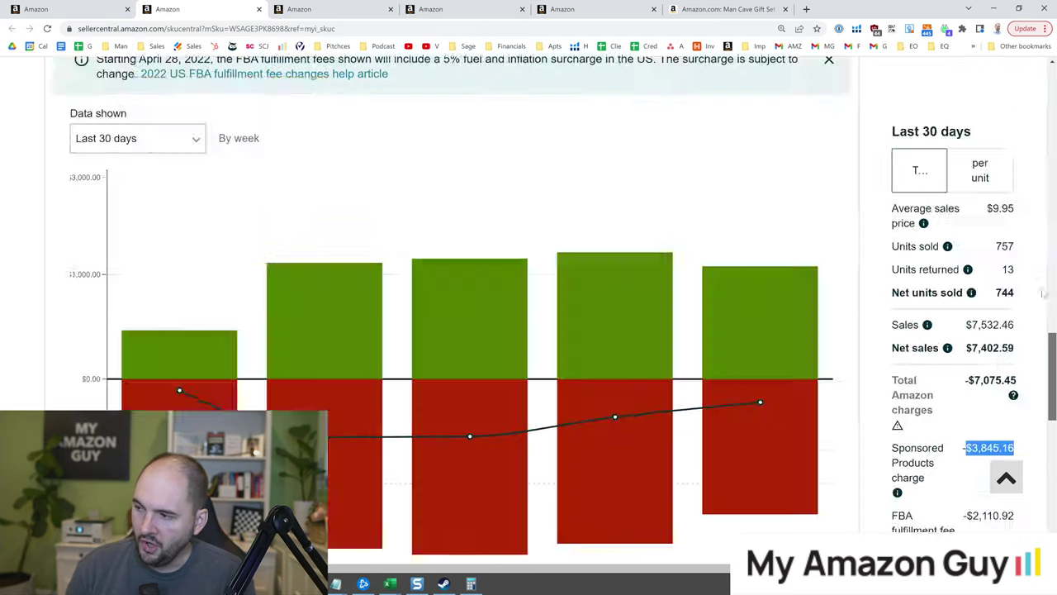
scroll(1045, 293, up, 5)
scroll(715, 406, up, 7)
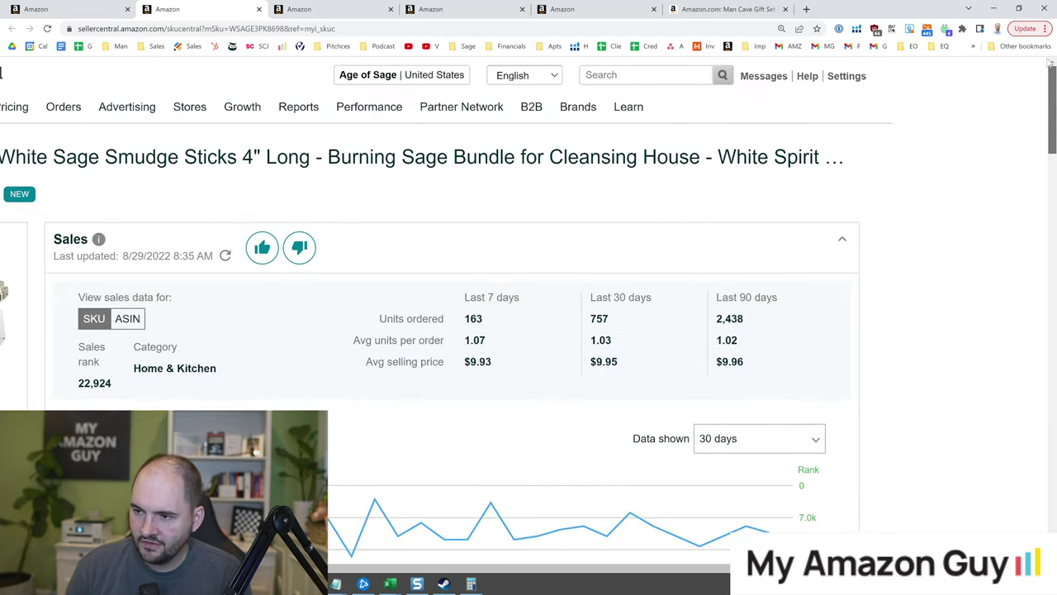
scroll(488, 562, left, 4)
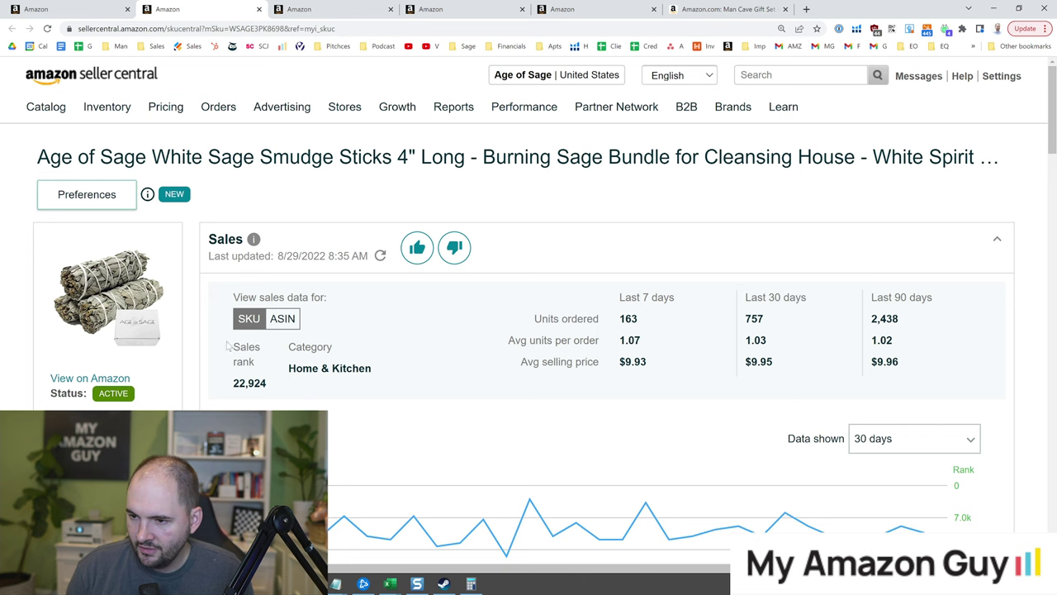
click(106, 378)
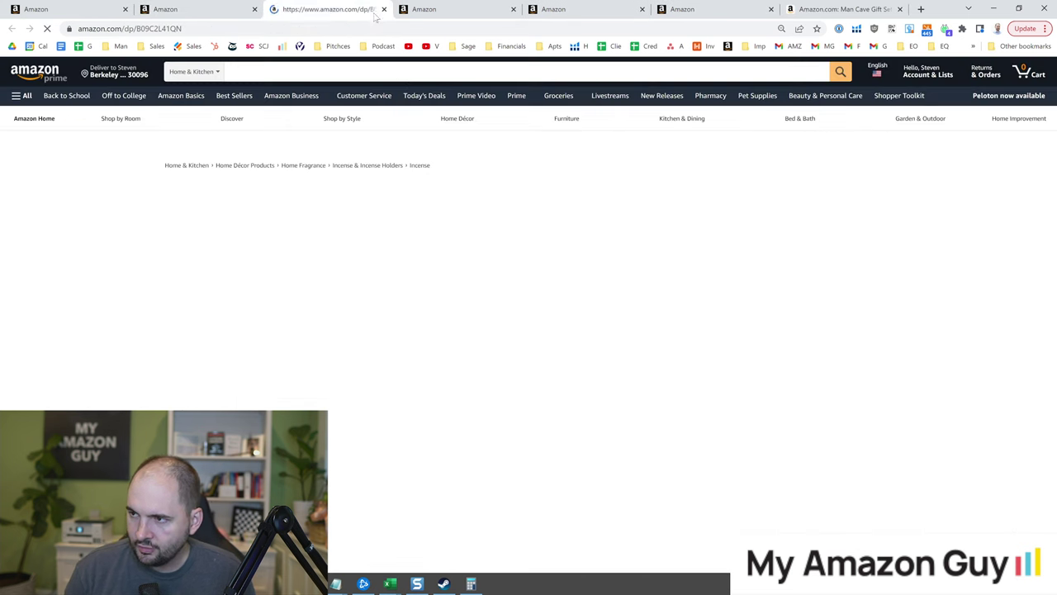
scroll(539, 239, down, 2)
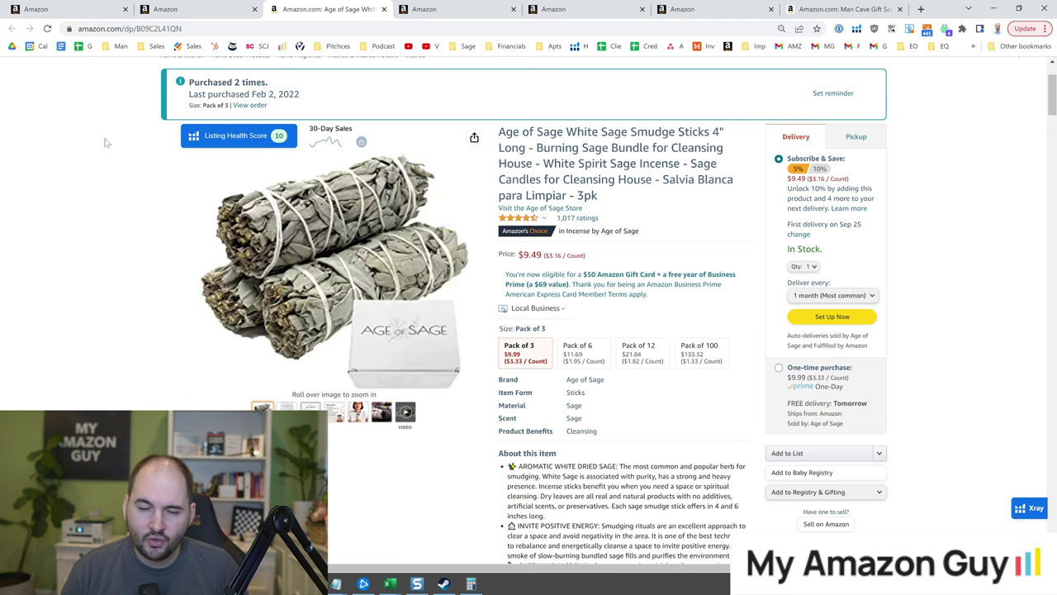
Step: Return to the smudge sticks' SKU page and review the weekly chart of sales, total cost and net proceeds
key(ctrl+1)
key(ctrl+2)
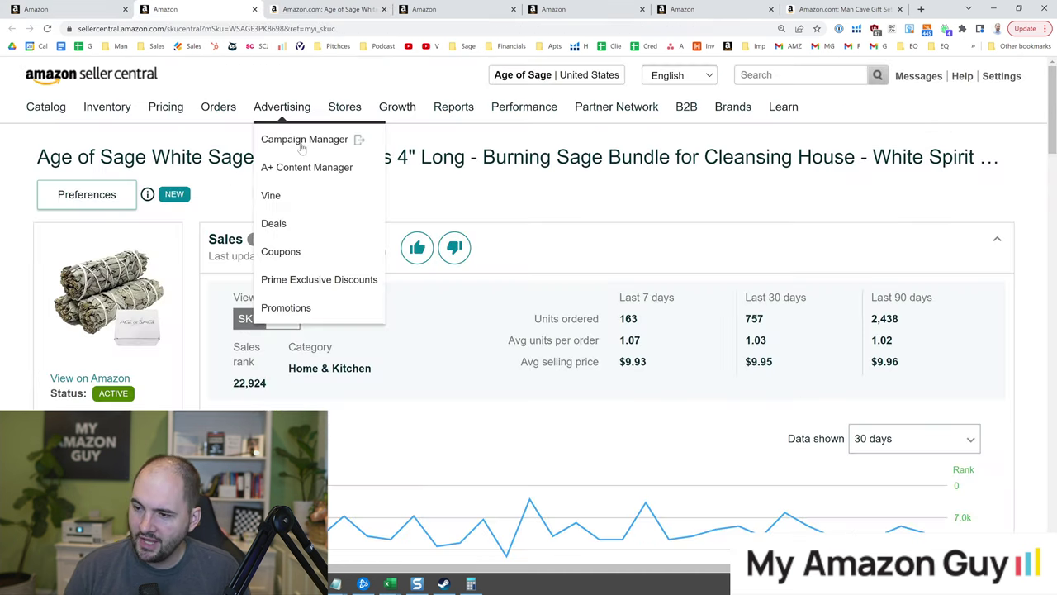
scroll(528, 331, down, 5)
scroll(607, 318, down, 15)
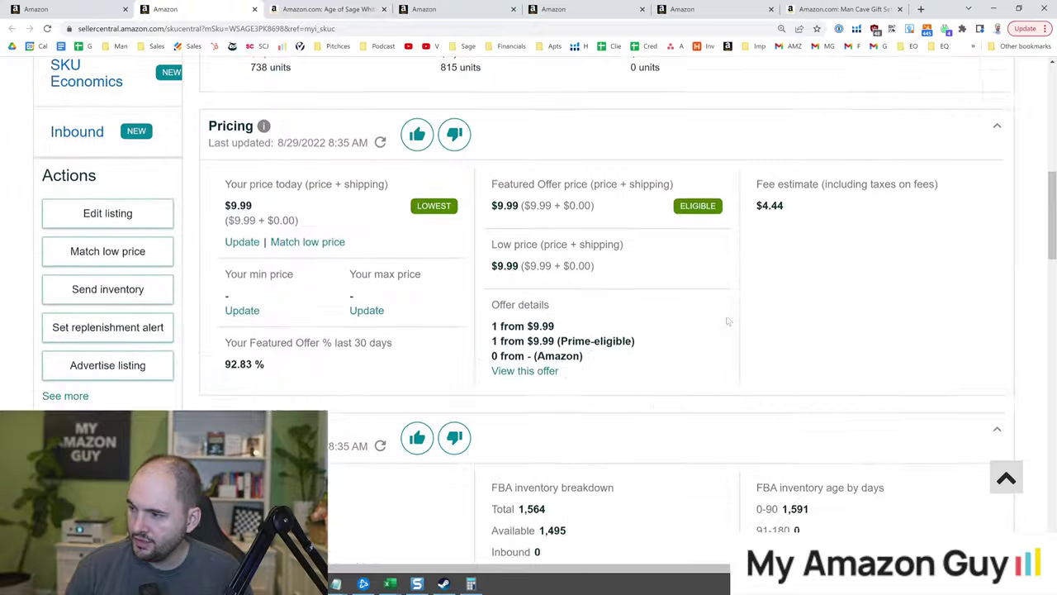
scroll(607, 318, down, 8)
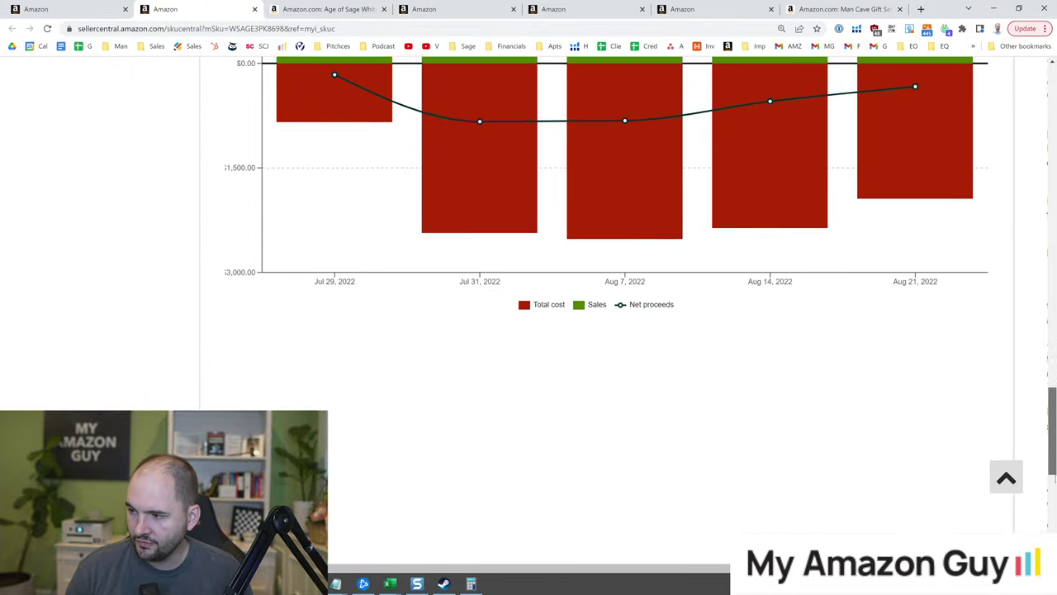
scroll(607, 318, up, 6)
scroll(607, 318, up, 1)
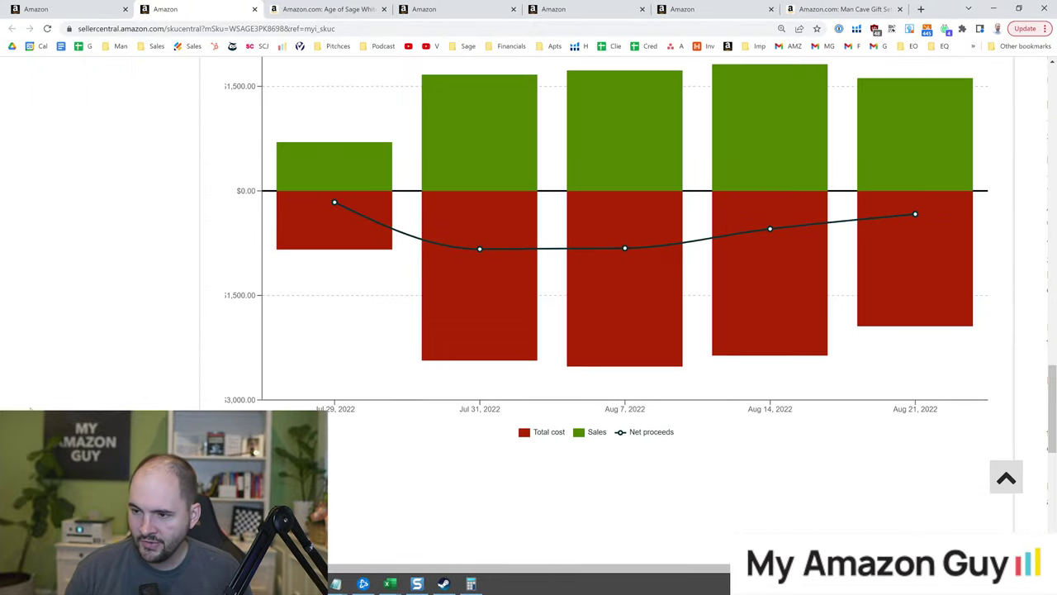
Step: Check the smudge sticks' listing editor briefly and bring up the Man Cave Gift Set's SKU page
click(428, 8)
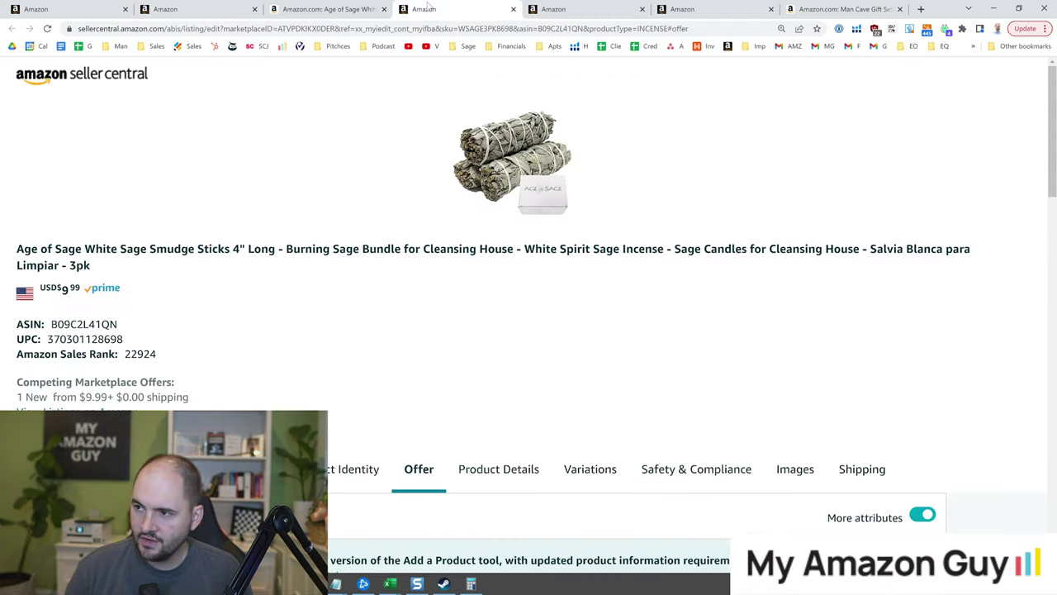
click(564, 6)
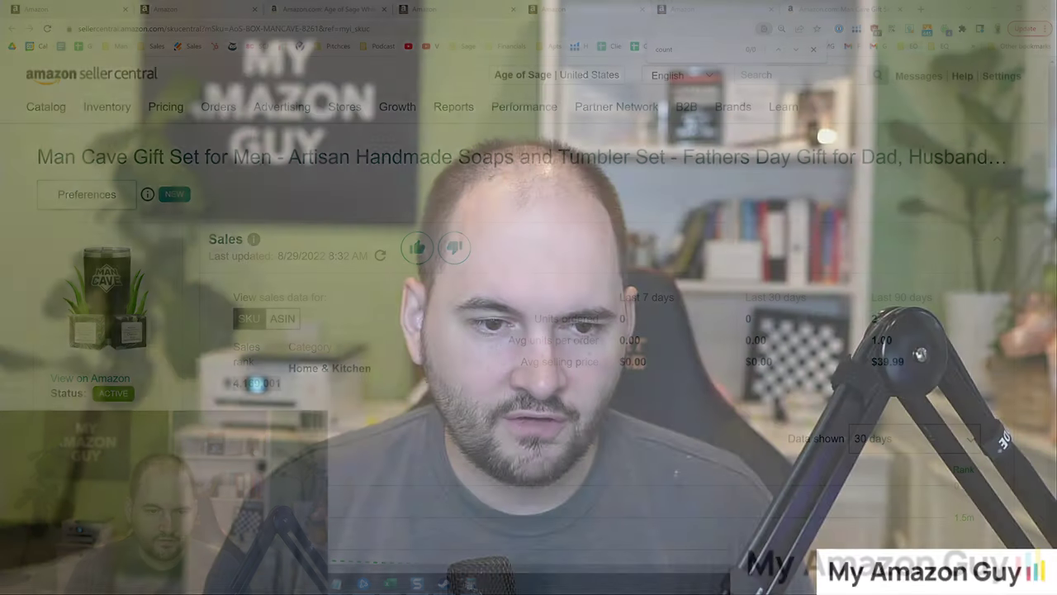